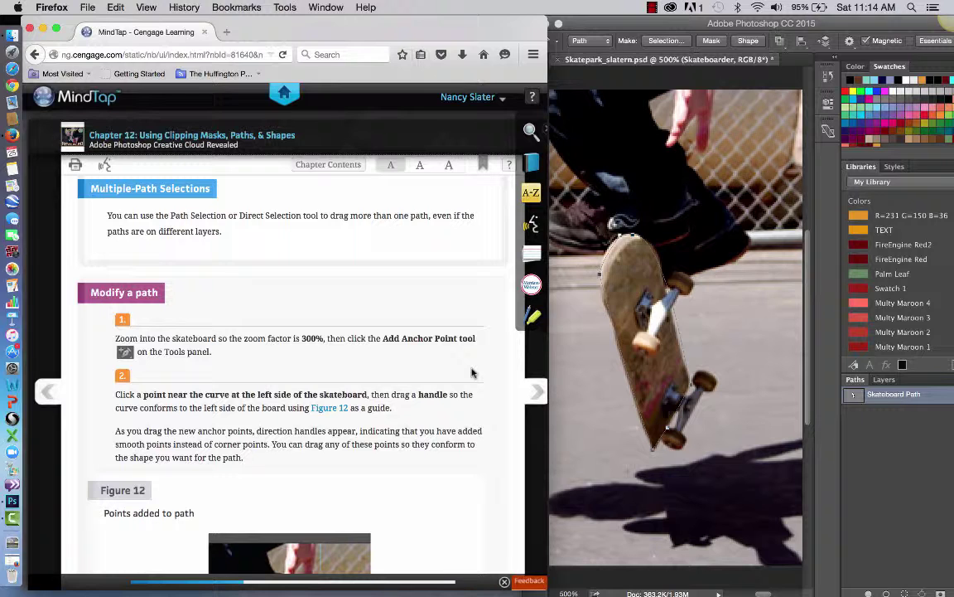
# - Switch to Photoshop and set the Skatepark_slatern.psd zoom to 300%
pyautogui.click(714, 317)
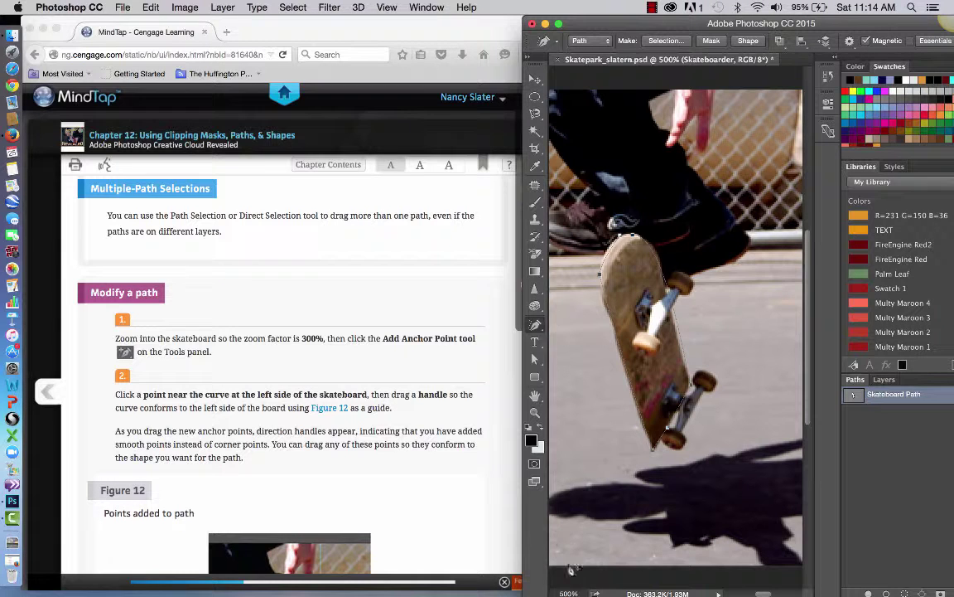
pyautogui.click(568, 593)
pyautogui.write('300')
pyautogui.press('Return')
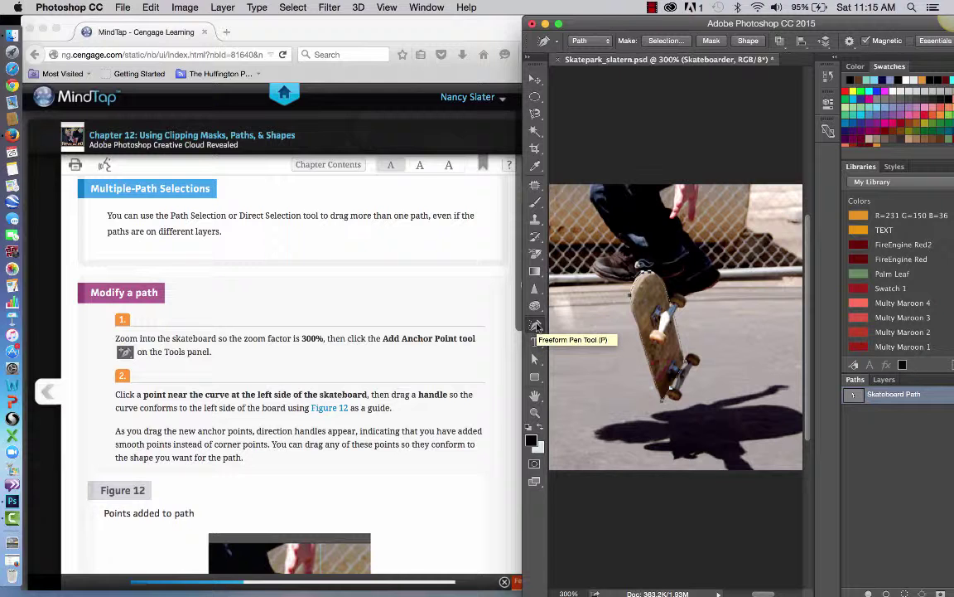
# - Activate the Add Anchor Point tool and magnify the skateboard to 600%
pyautogui.click(535, 326)
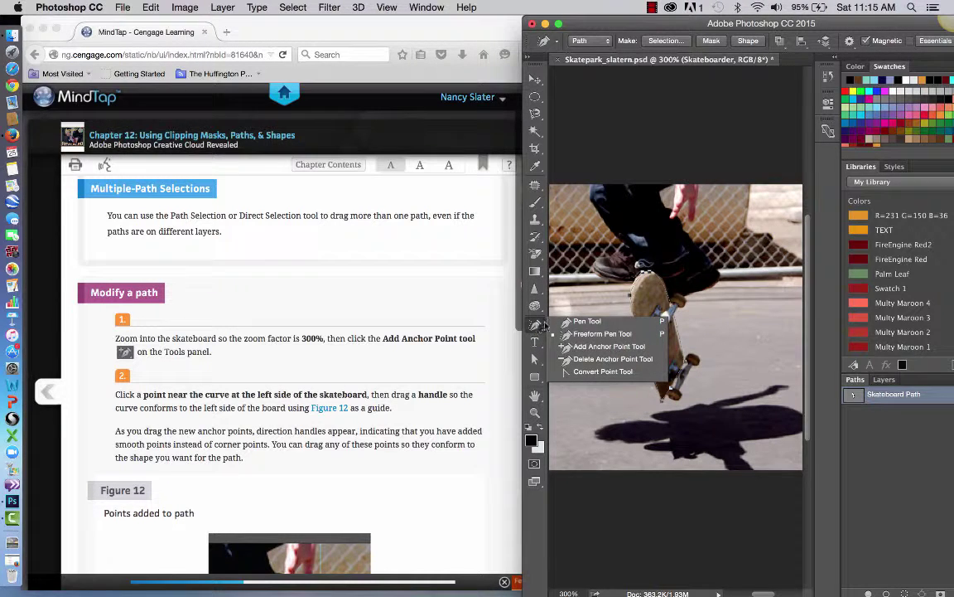
pyautogui.click(583, 347)
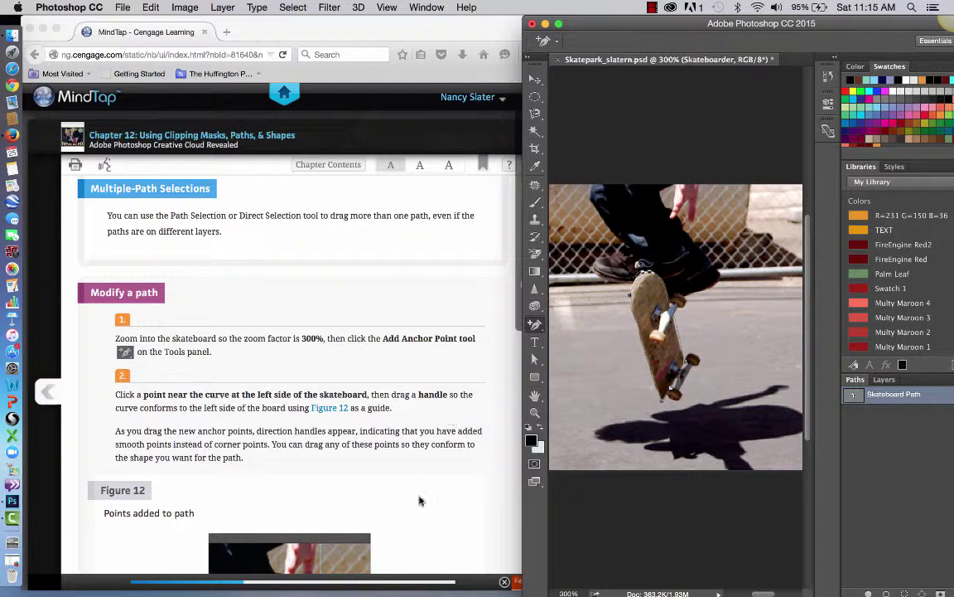
pyautogui.scroll(-2, 422, 505)
pyautogui.scroll(-5, 422, 505)
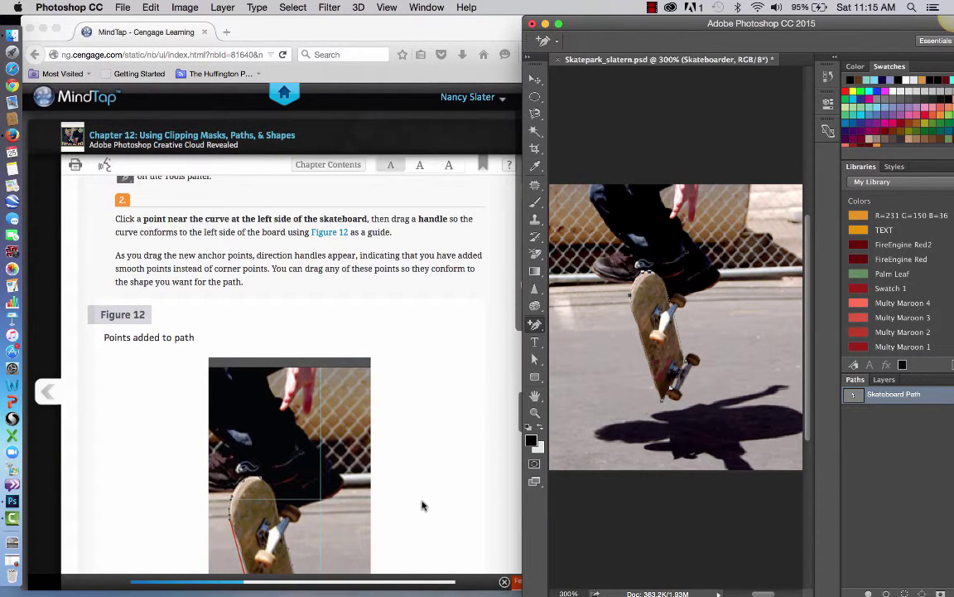
pyautogui.scroll(-1, 422, 505)
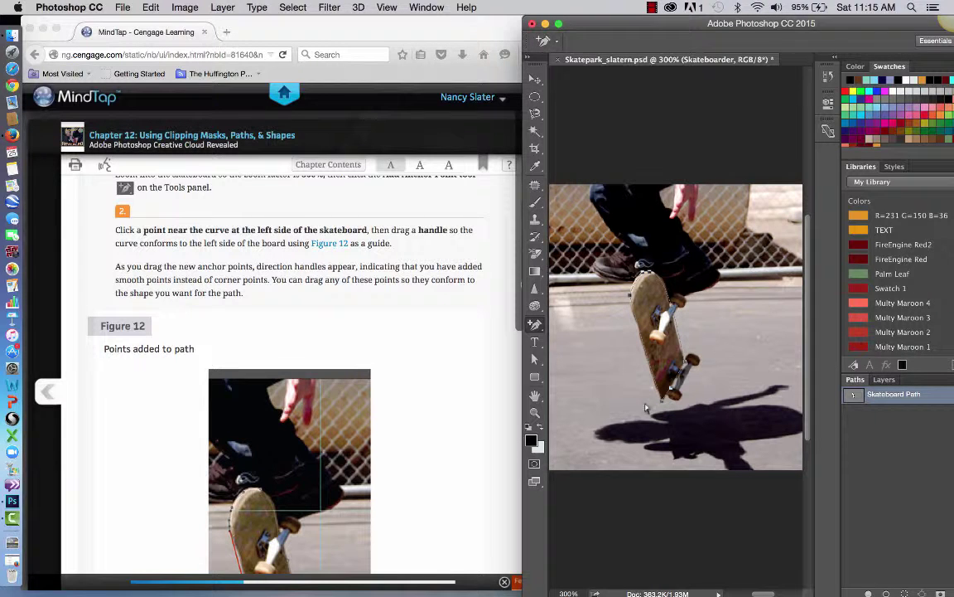
pyautogui.press('z')
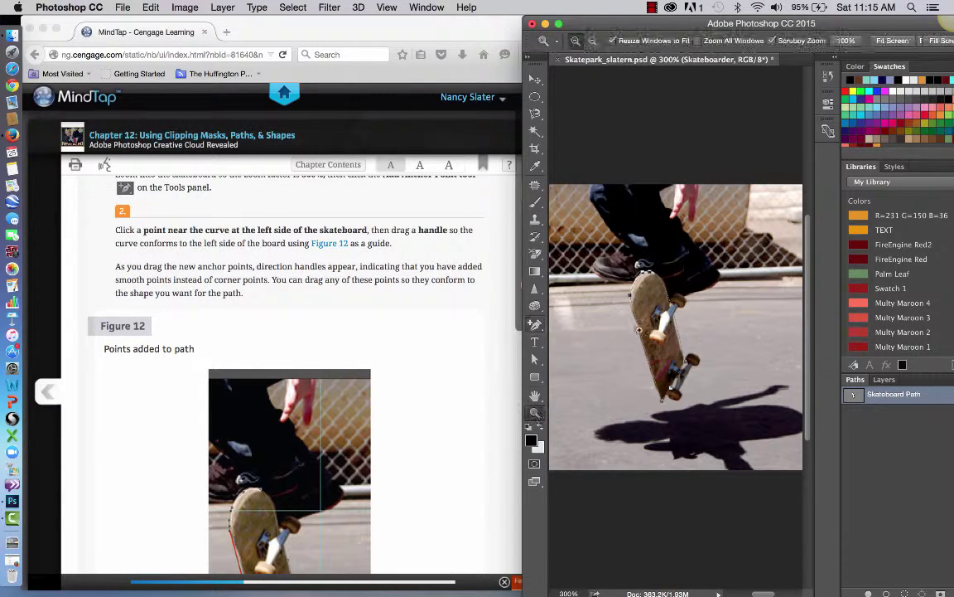
pyautogui.click(661, 301)
pyautogui.click(660, 301)
pyautogui.click(661, 301)
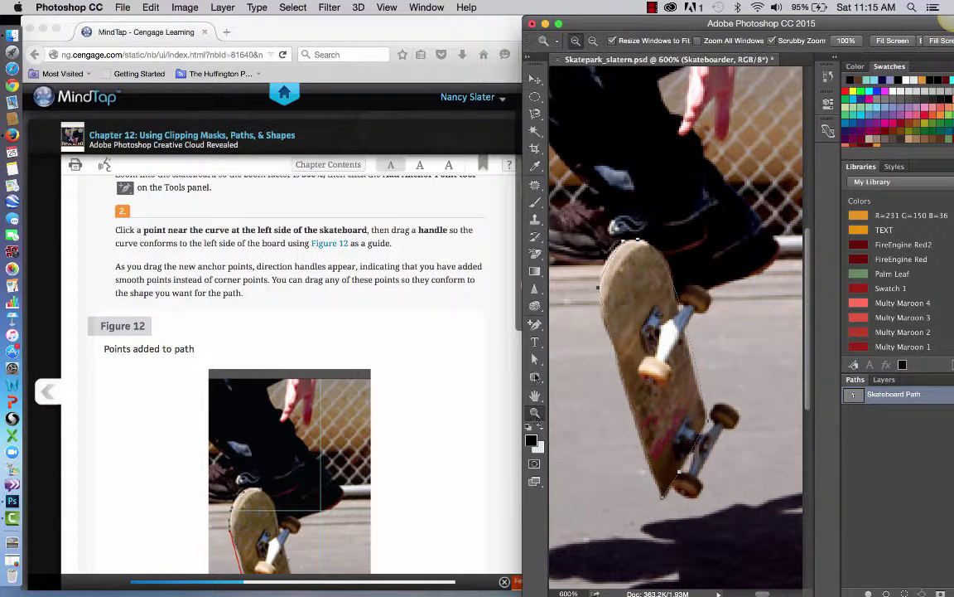
pyautogui.click(535, 324)
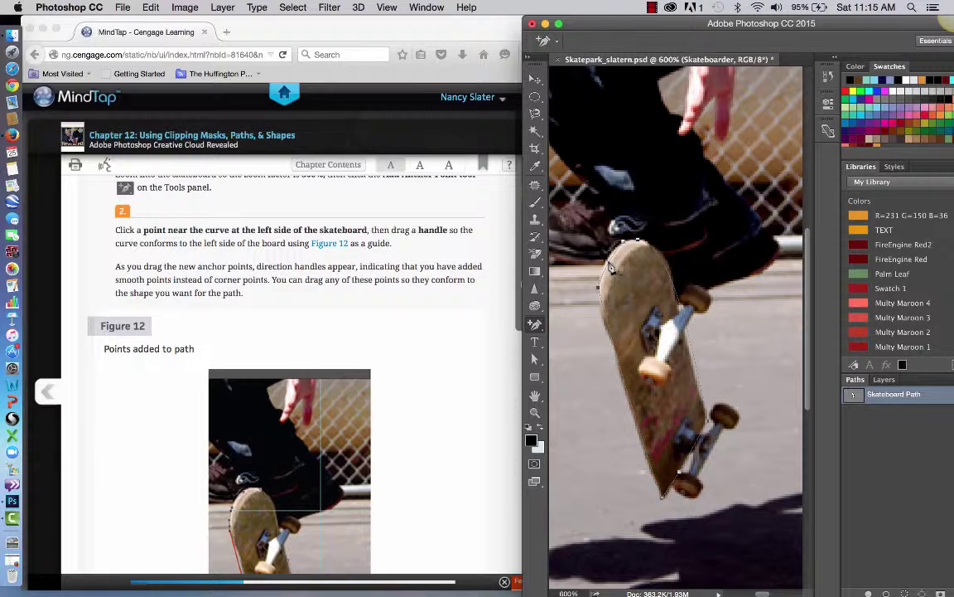
# - Try to add and adjust an anchor point on the skateboard's upper-left curve, and undo the addition
pyautogui.click(611, 268)
pyautogui.scroll(-3, 407, 441)
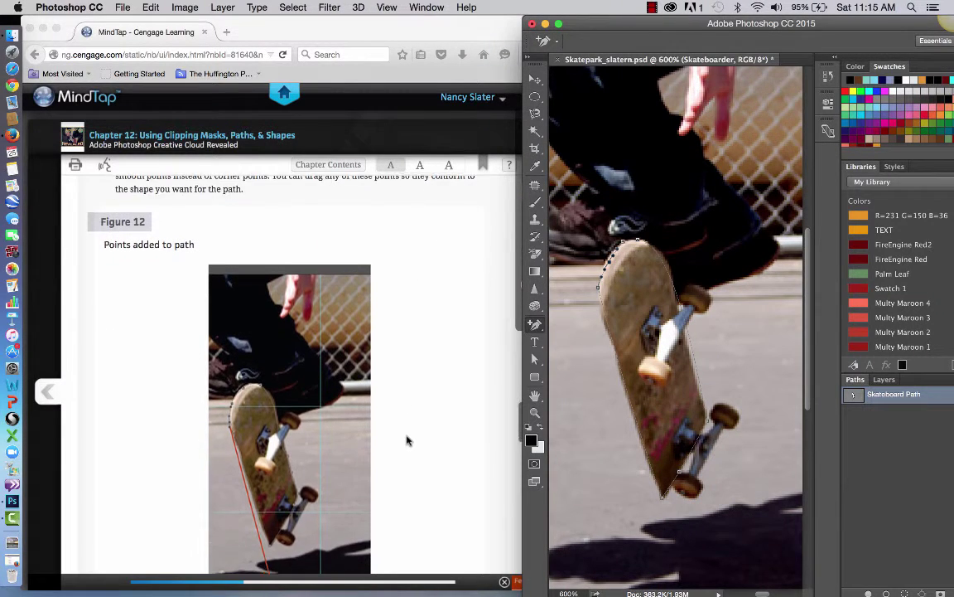
pyautogui.scroll(-2, 406, 441)
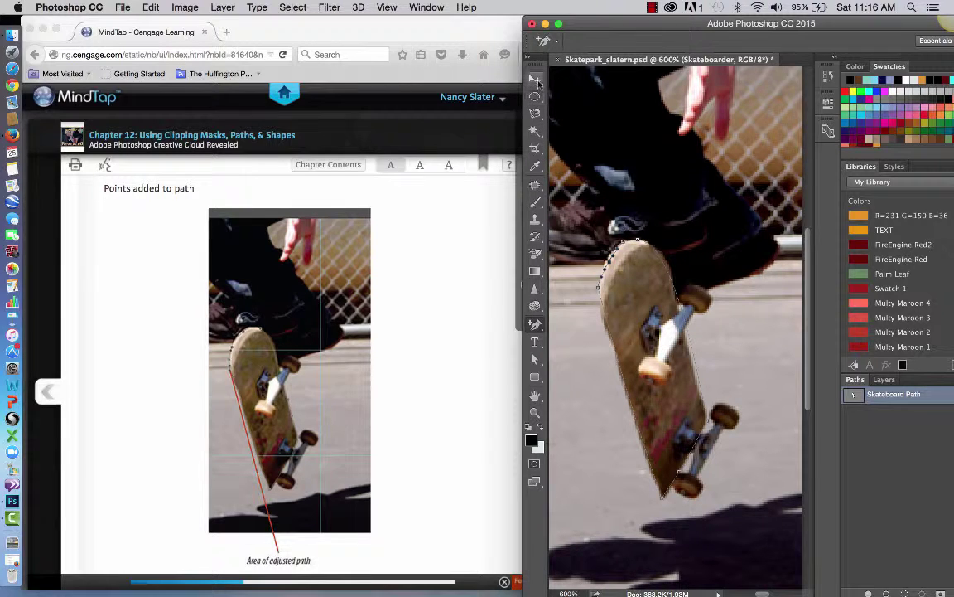
pyautogui.click(535, 359)
pyautogui.click(608, 273)
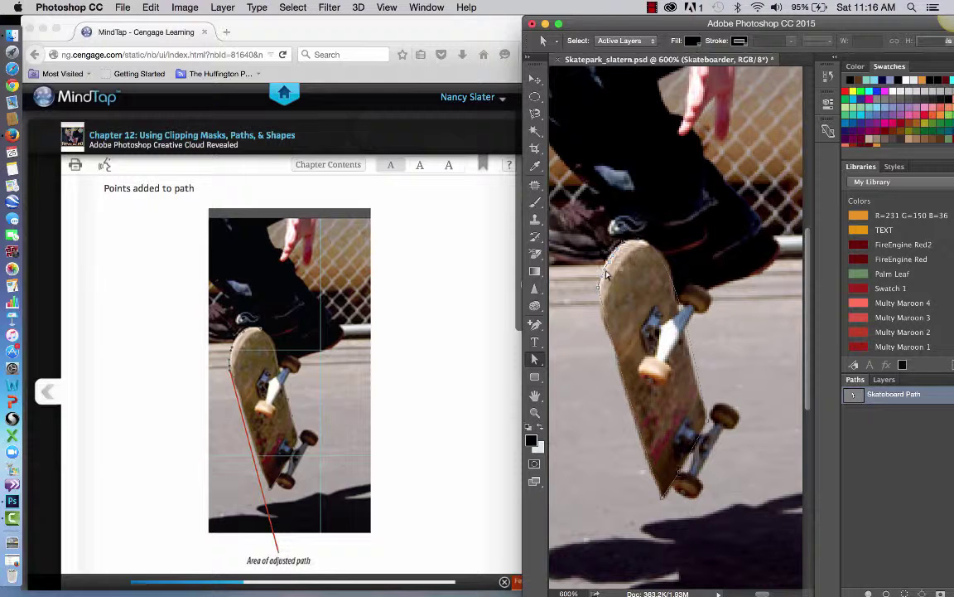
pyautogui.click(606, 273)
pyautogui.press('super+z')
pyautogui.press('p')
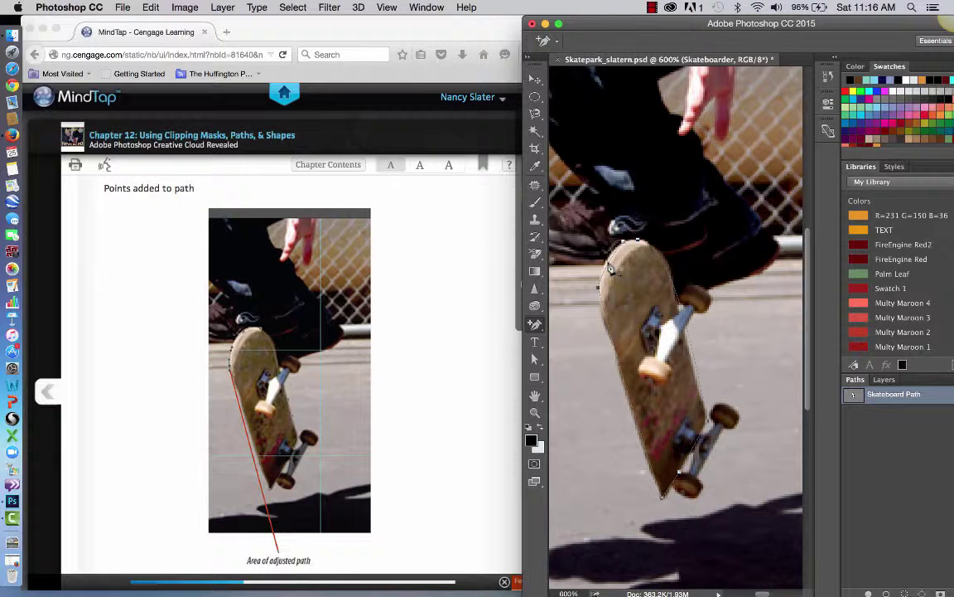
# - Add an anchor point on the skateboard's upper-left curve and adjust the path there to follow the board's edge
pyautogui.click(611, 267)
pyautogui.press('a')
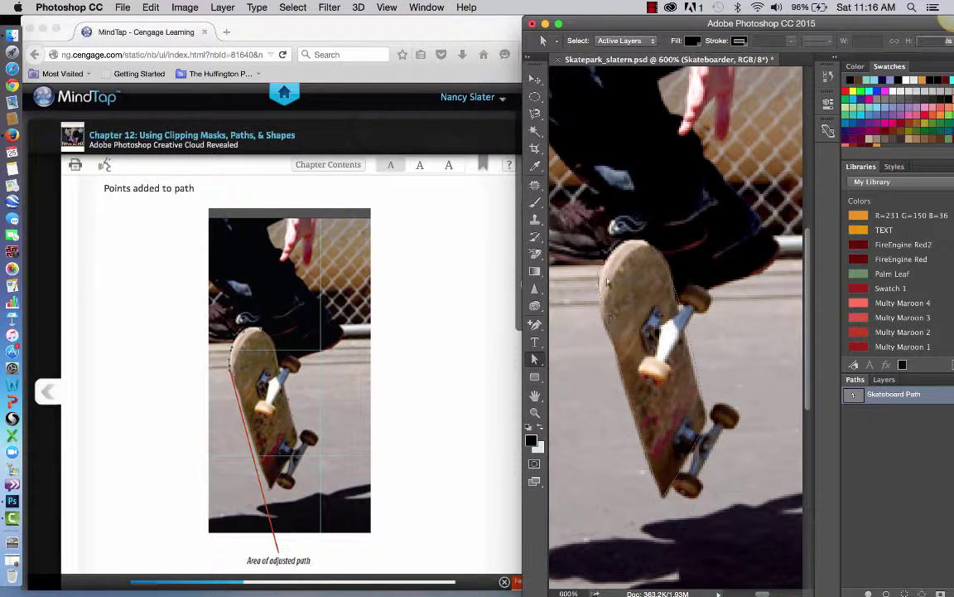
pyautogui.click(598, 272)
pyautogui.click(602, 287)
# - Add an anchor point on the skateboard's upper-right curve and adjust its direction handle so the path follows the board's edge
pyautogui.scroll(-10, 416, 422)
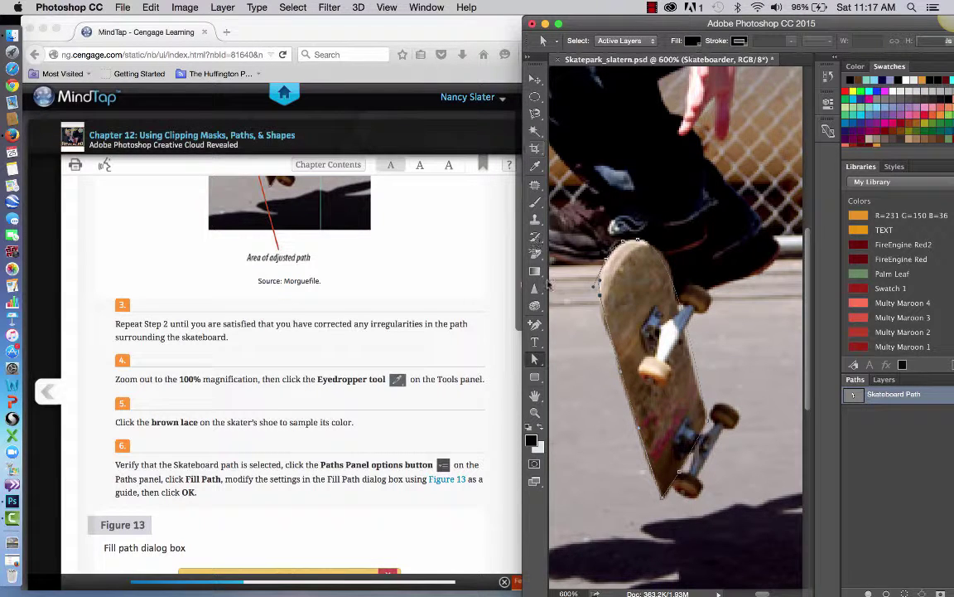
pyautogui.press('p')
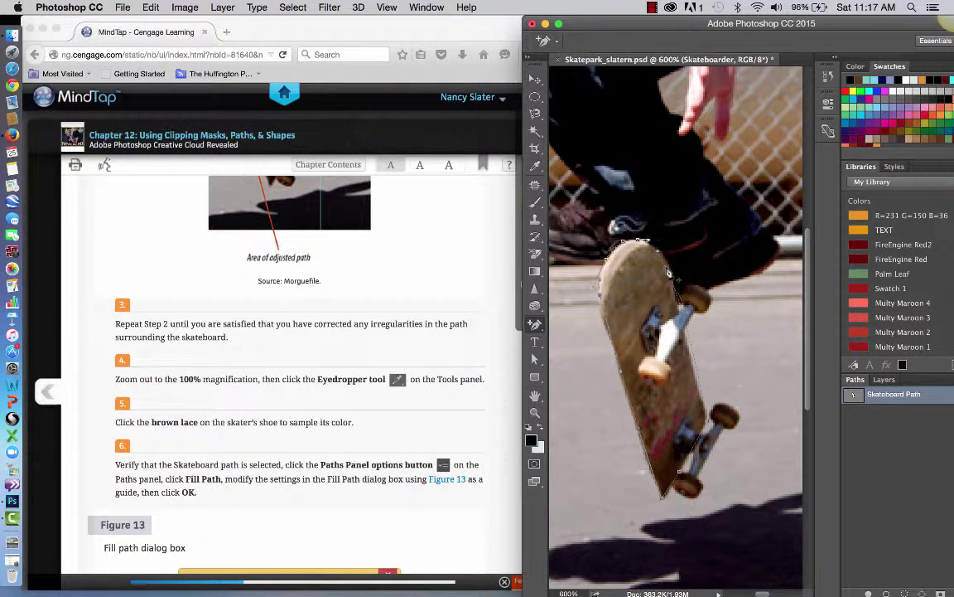
pyautogui.click(665, 268)
pyautogui.moveTo(665, 269); pyautogui.dragTo(601, 243)
pyautogui.moveTo(665, 271); pyautogui.dragTo(680, 304)
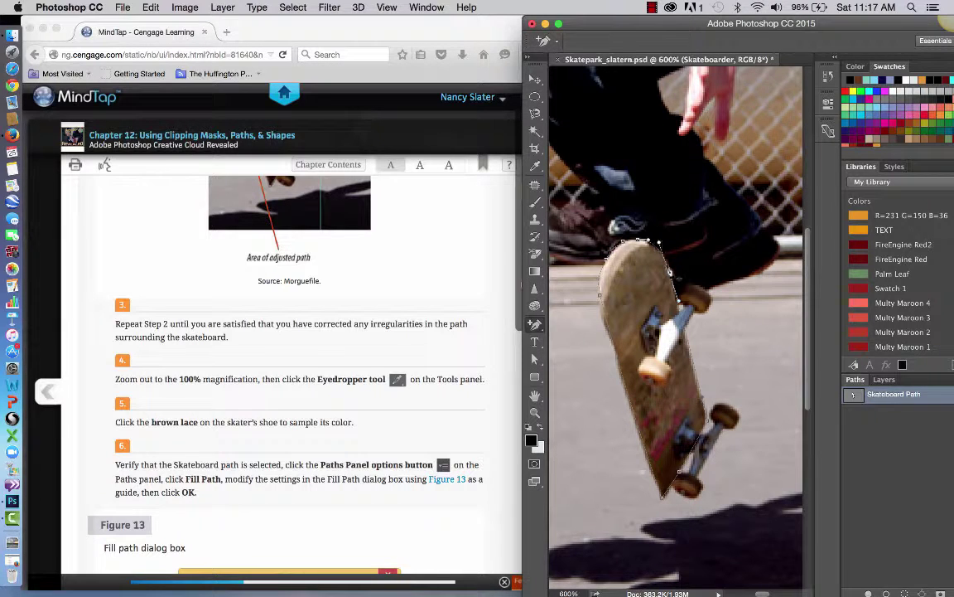
pyautogui.click(536, 327)
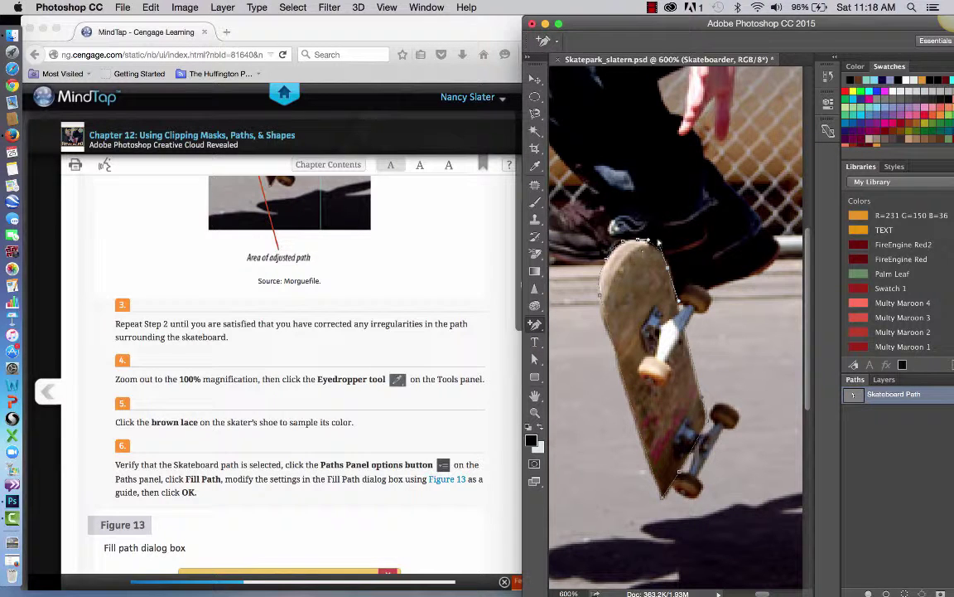
pyautogui.moveTo(660, 245); pyautogui.dragTo(656, 238)
pyautogui.click(535, 361)
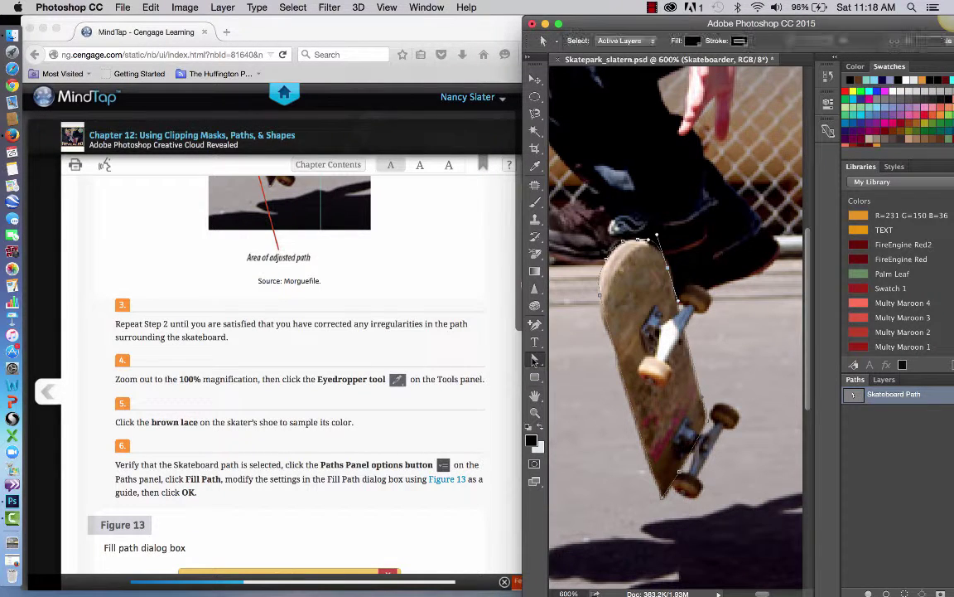
pyautogui.click(657, 238)
pyautogui.moveTo(658, 238); pyautogui.dragTo(663, 248)
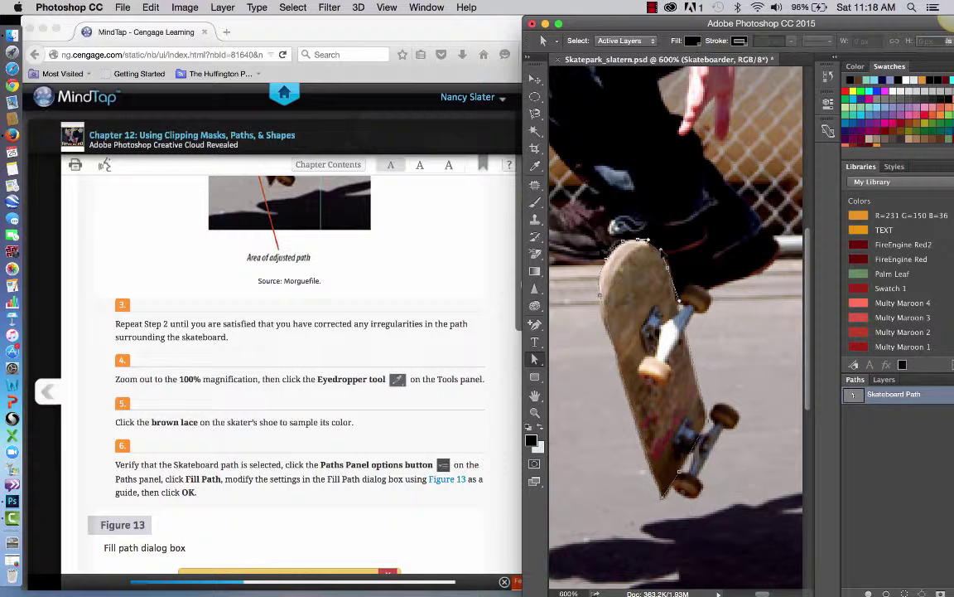
# - Refine the anchor point on the left edge of the skateboard, just below the curve, to fit the board
pyautogui.scroll(-2, 329, 512)
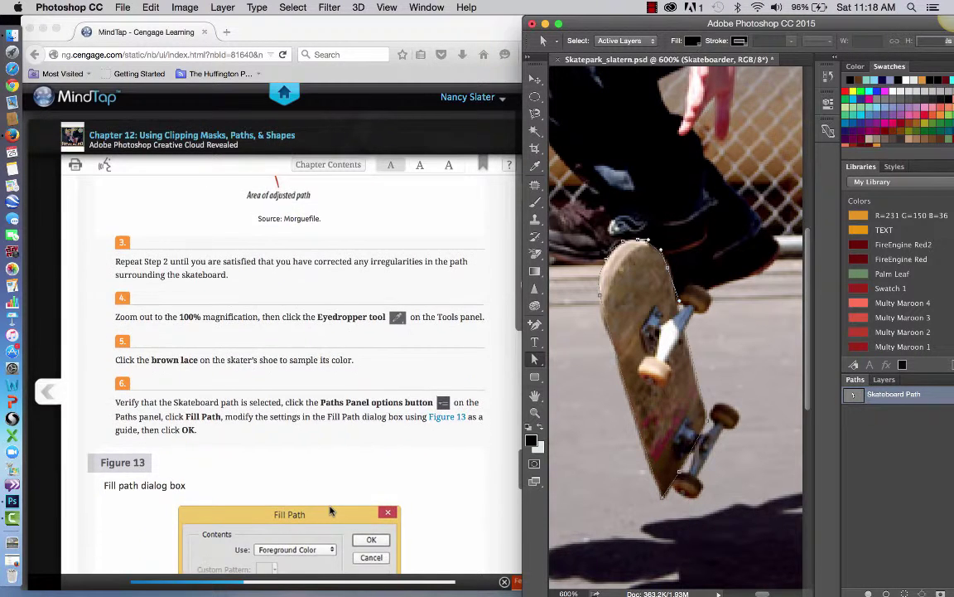
pyautogui.scroll(-4, 330, 511)
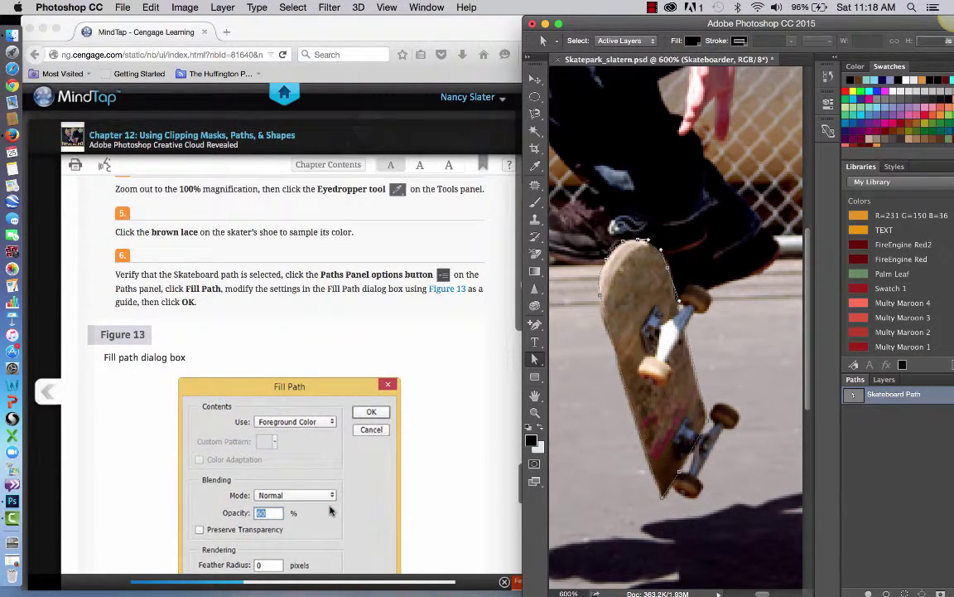
pyautogui.scroll(5, 373, 427)
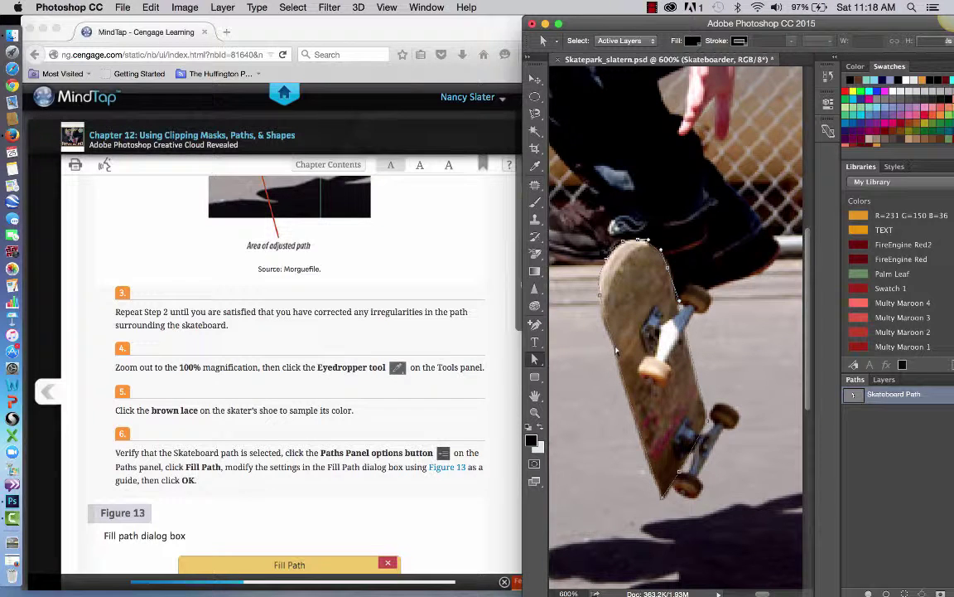
pyautogui.click(600, 300)
# - Set the document zoom to 100% and activate the Eyedropper tool
pyautogui.click(579, 590)
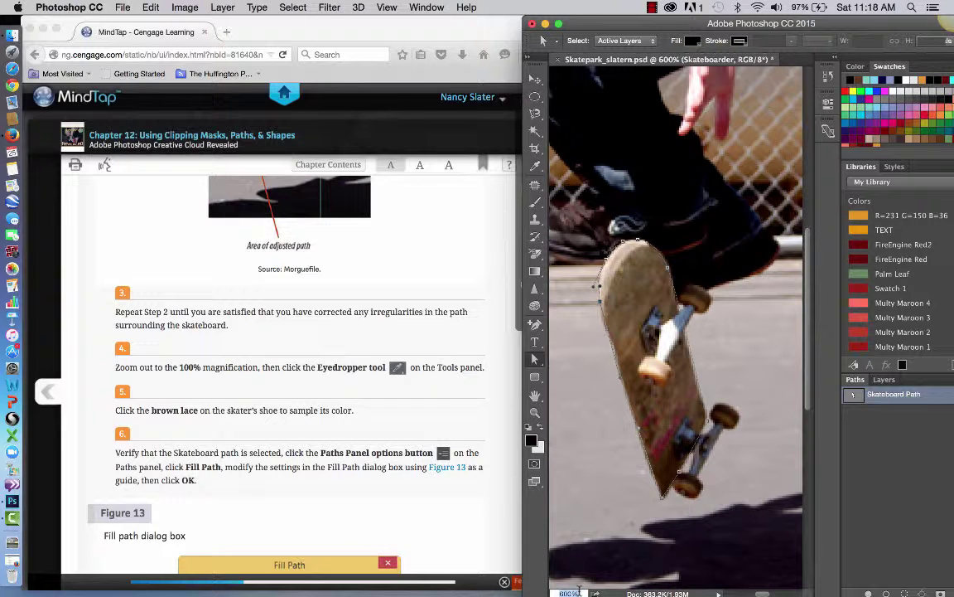
pyautogui.write('100')
pyautogui.press('Return')
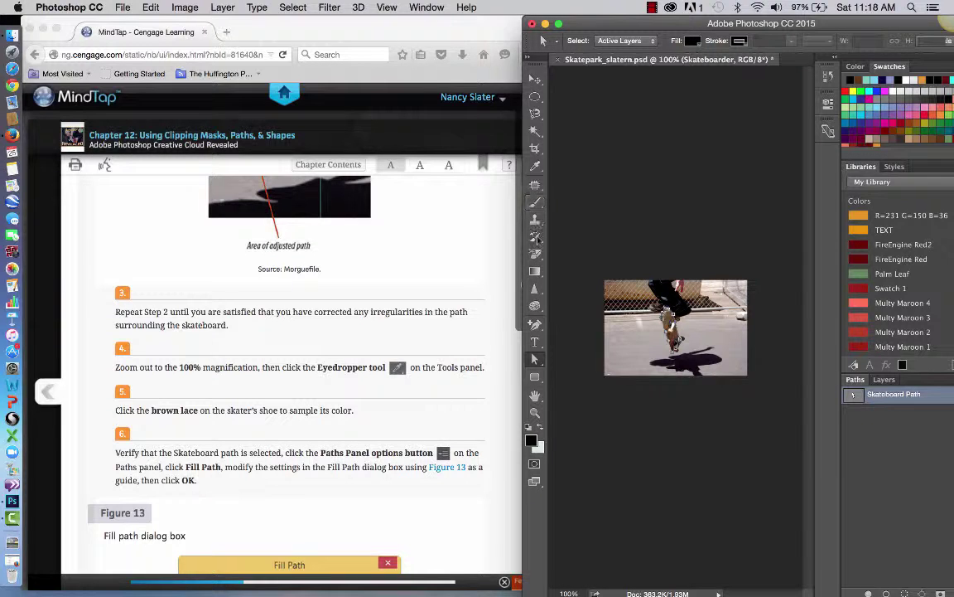
pyautogui.click(536, 168)
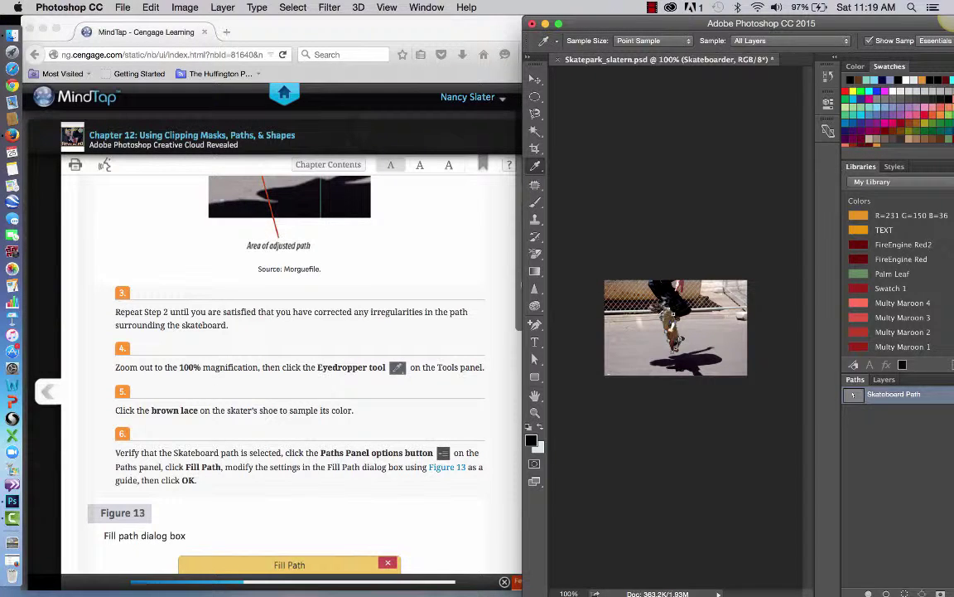
# - Magnify the area around the skater's shoes and skateboard to 400%
pyautogui.click(536, 413)
pyautogui.click(673, 319)
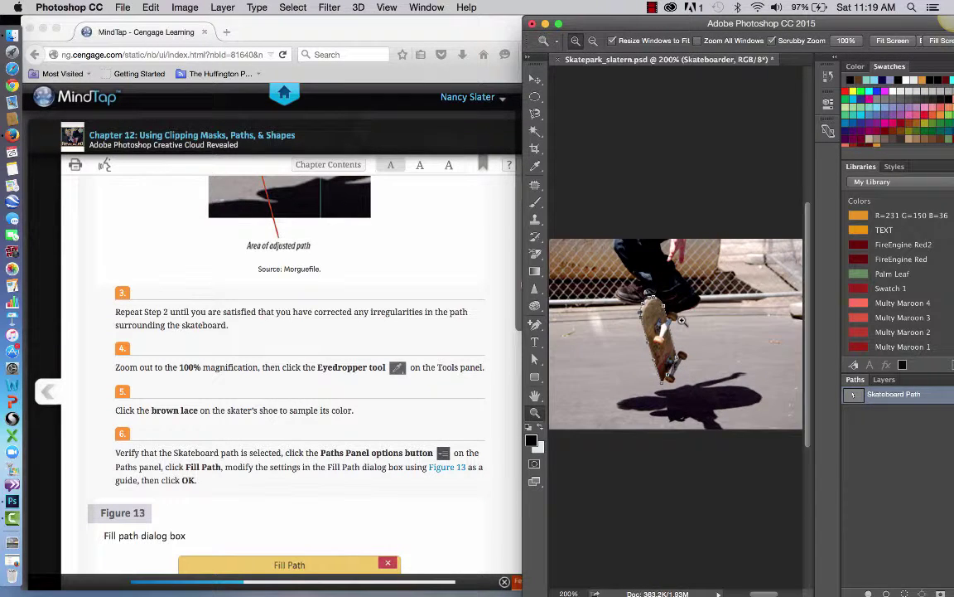
pyautogui.click(681, 321)
pyautogui.click(680, 324)
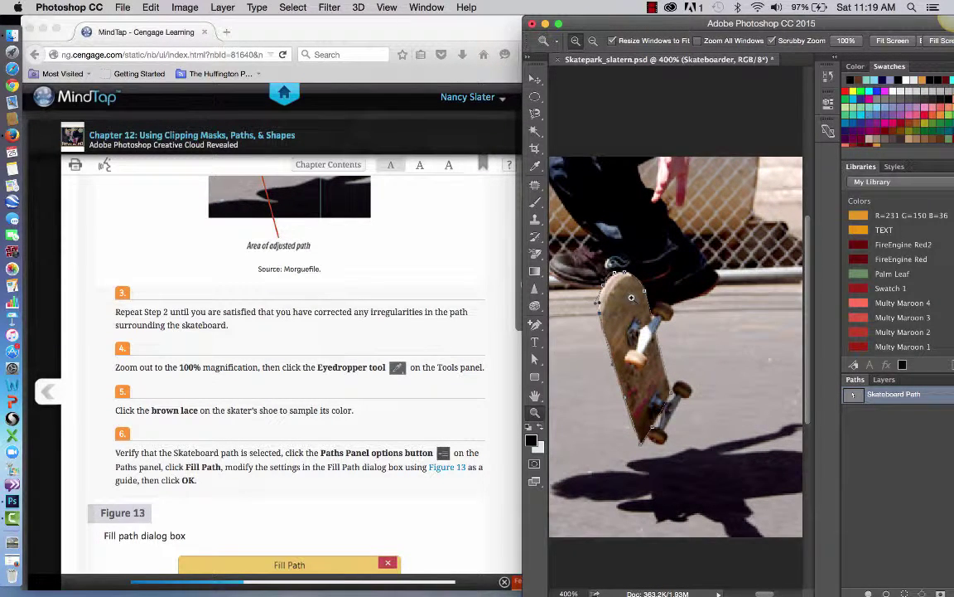
pyautogui.press('v')
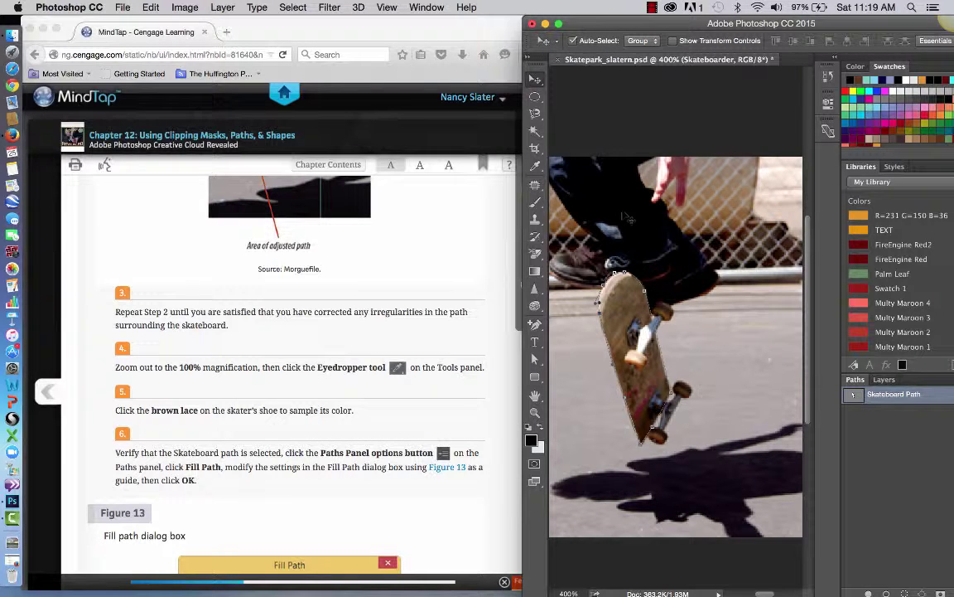
pyautogui.moveTo(627, 214); pyautogui.dragTo(652, 217)
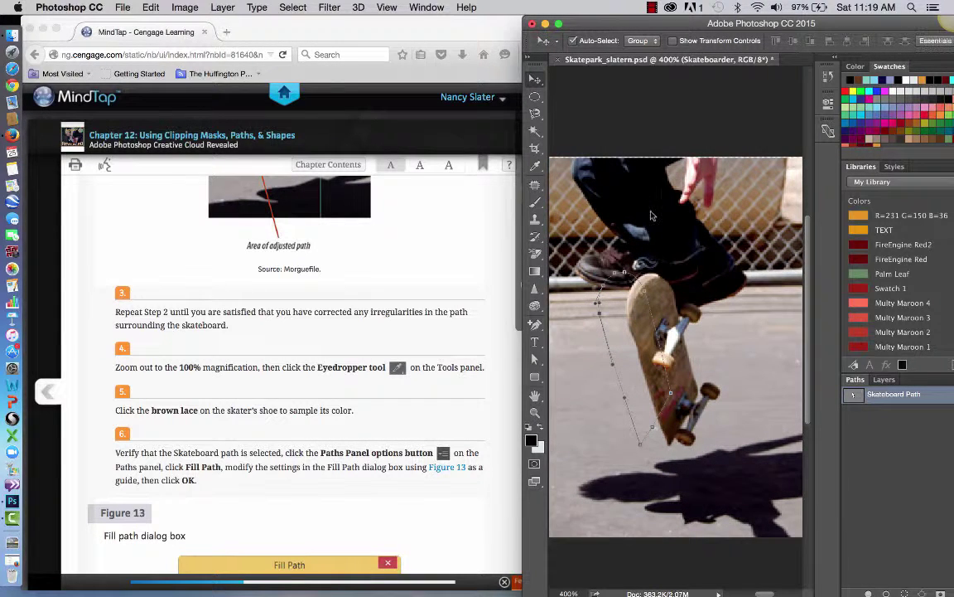
pyautogui.hotkey('ctrl', 'z')
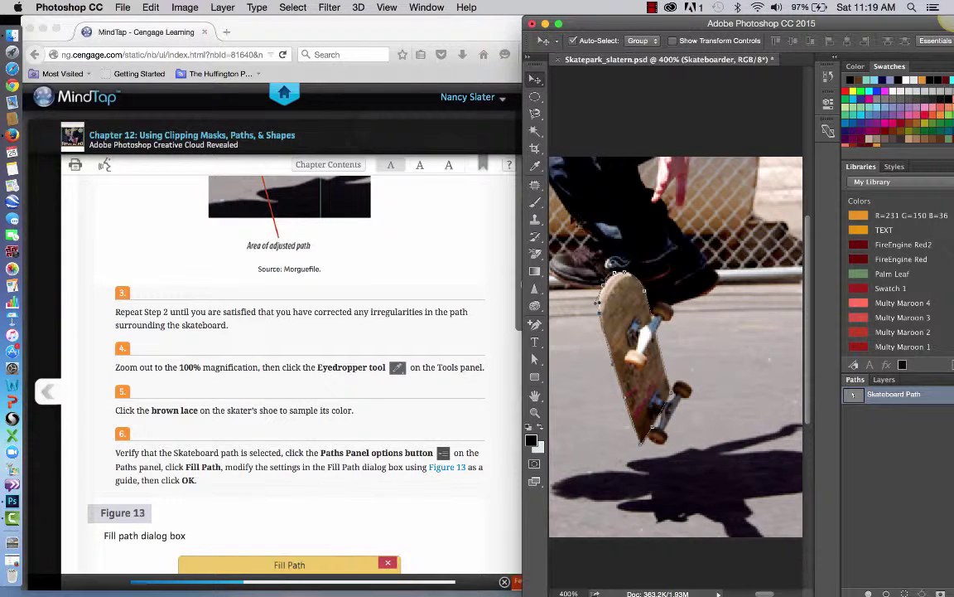
# - Sample the brown lace on the skater's shoe as the foreground color and reposition the Photoshop window to show the full Paths panel
pyautogui.click(535, 168)
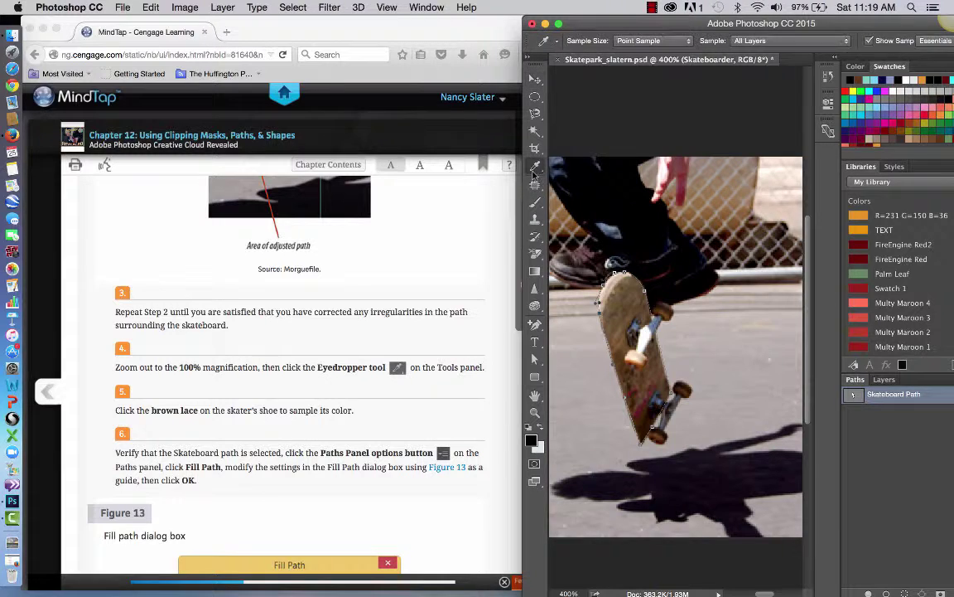
pyautogui.click(584, 258)
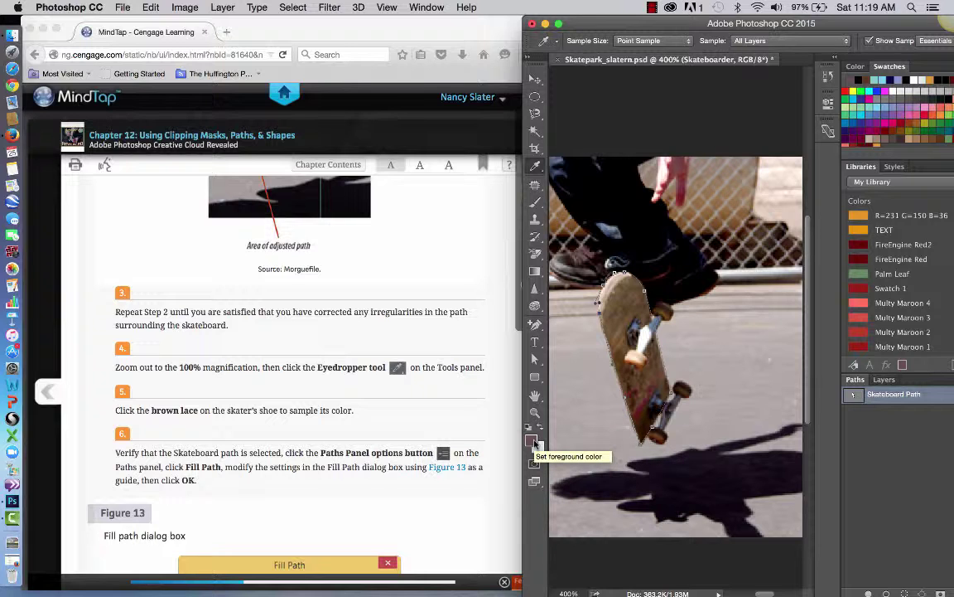
pyautogui.scroll(-2, 440, 432)
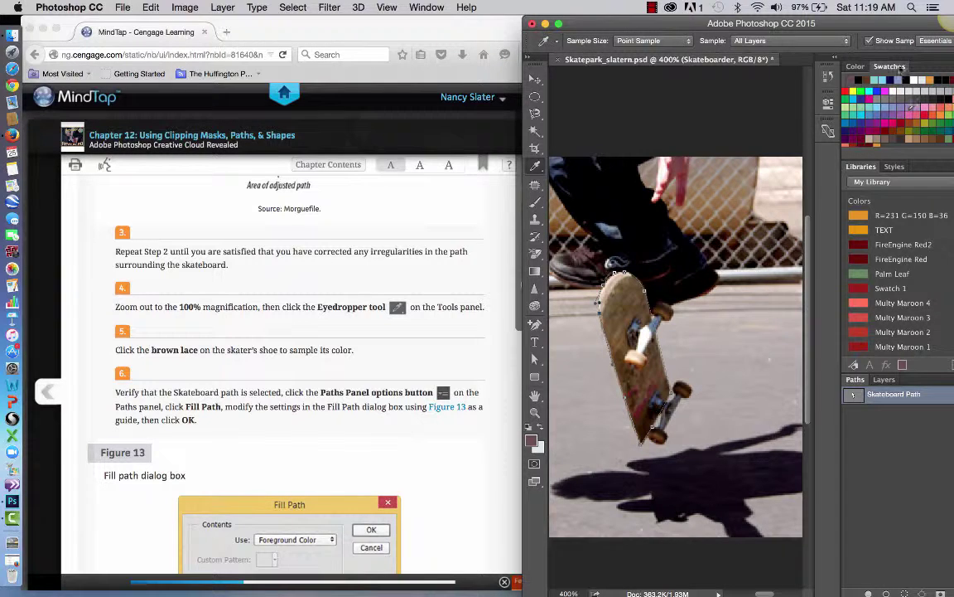
pyautogui.moveTo(877, 23); pyautogui.dragTo(828, 23)
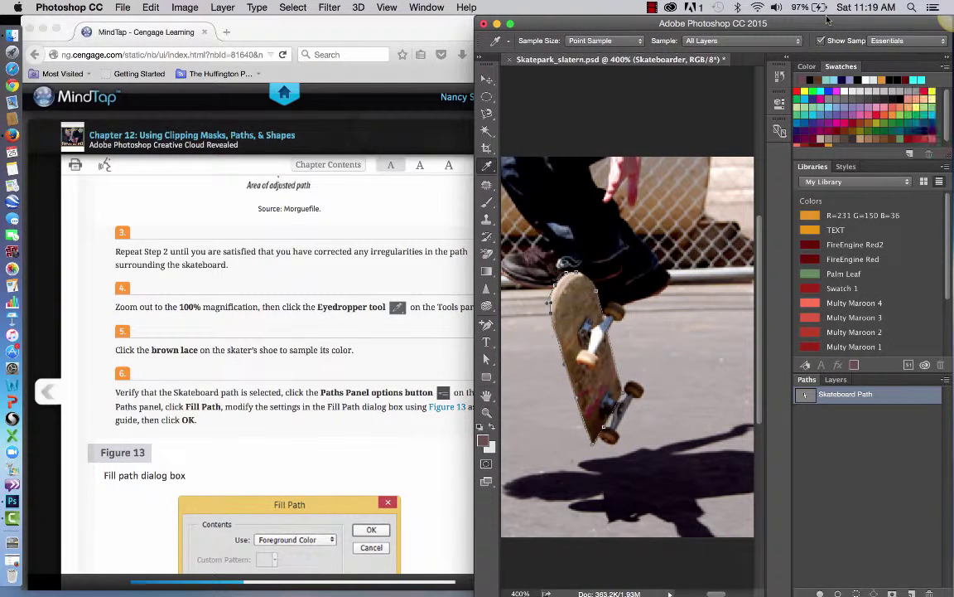
# - Fill the Skateboard Path with the foreground color at 60% opacity, following the Figure 13 settings
pyautogui.click(946, 380)
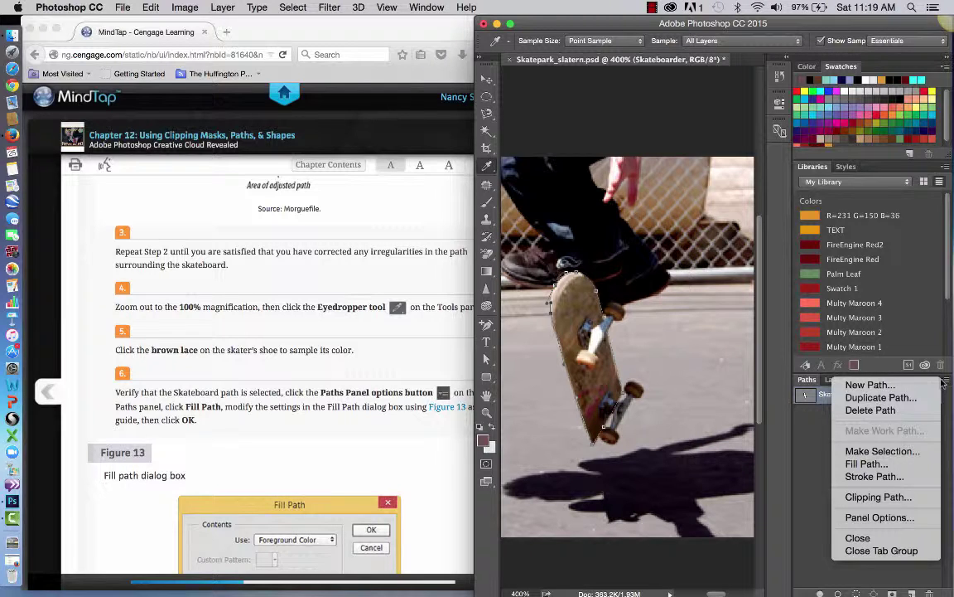
pyautogui.click(902, 466)
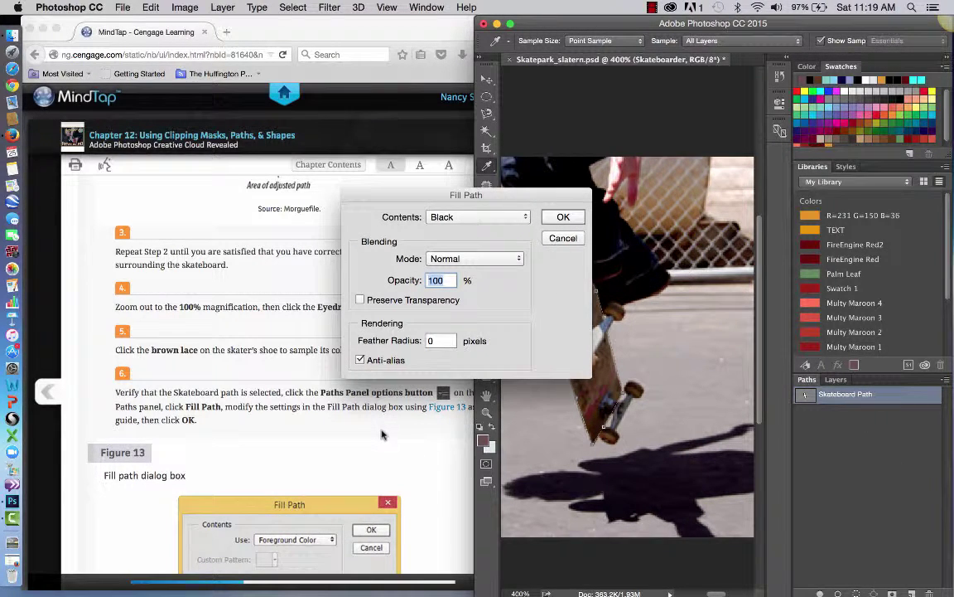
pyautogui.scroll(-1, 382, 435)
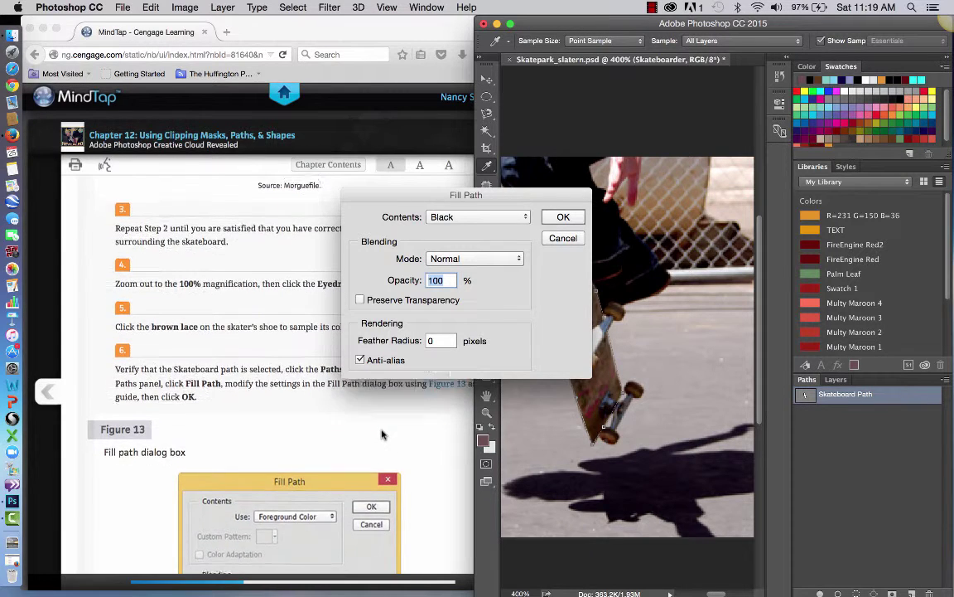
pyautogui.scroll(-5, 382, 434)
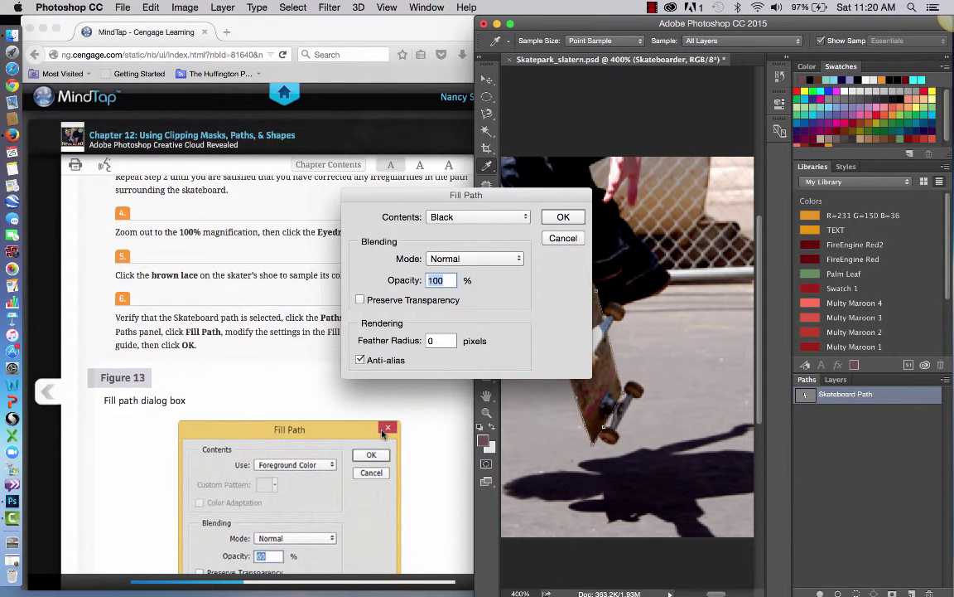
pyautogui.click(499, 222)
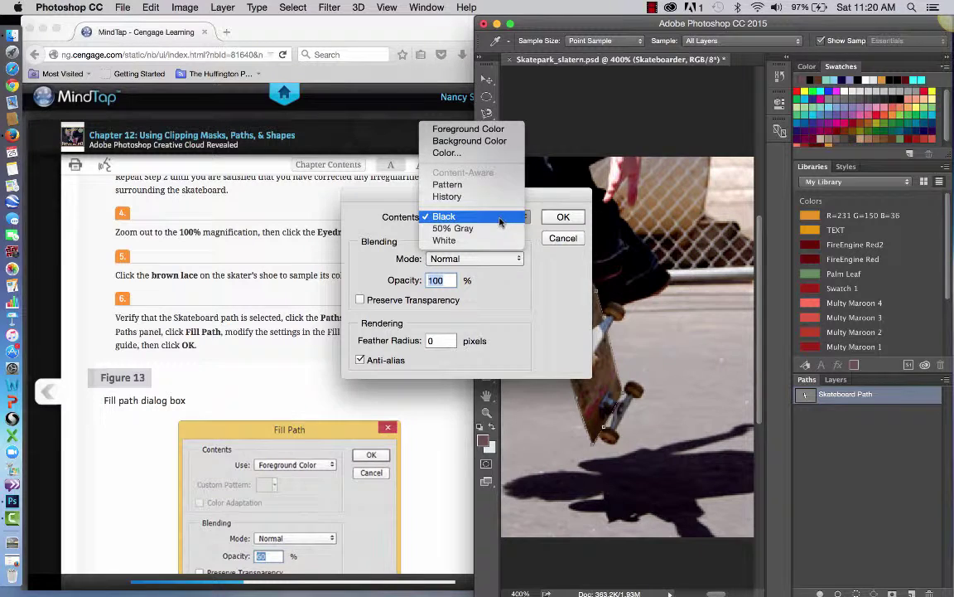
pyautogui.click(468, 129)
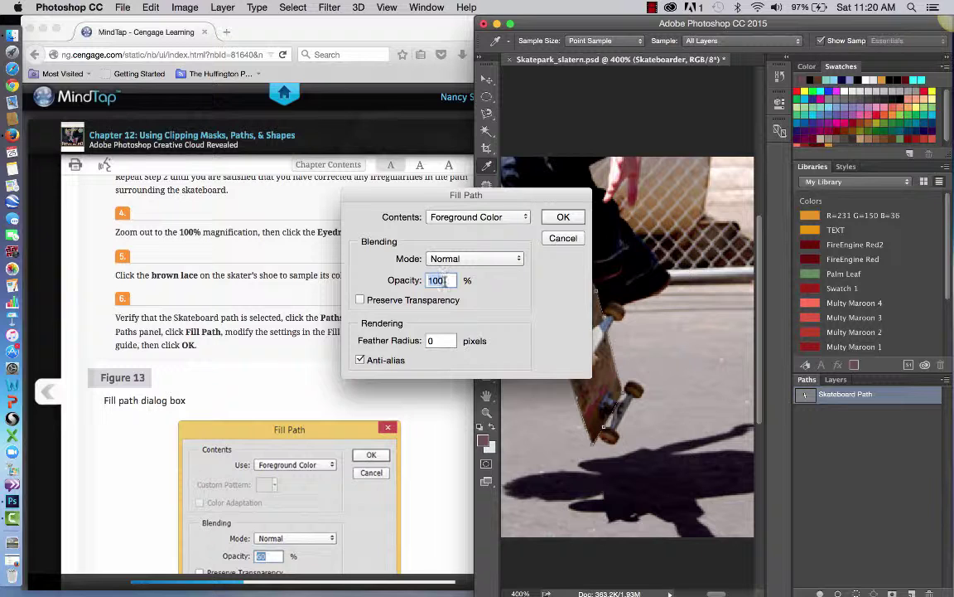
pyautogui.doubleClick(444, 282)
pyautogui.write('60')
pyautogui.press('Tab')
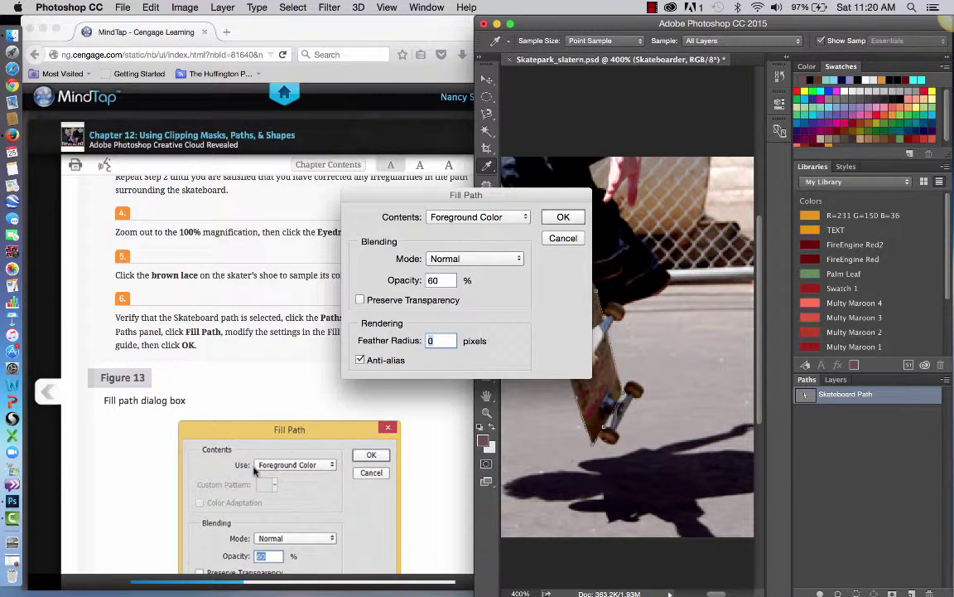
pyautogui.scroll(-3, 240, 448)
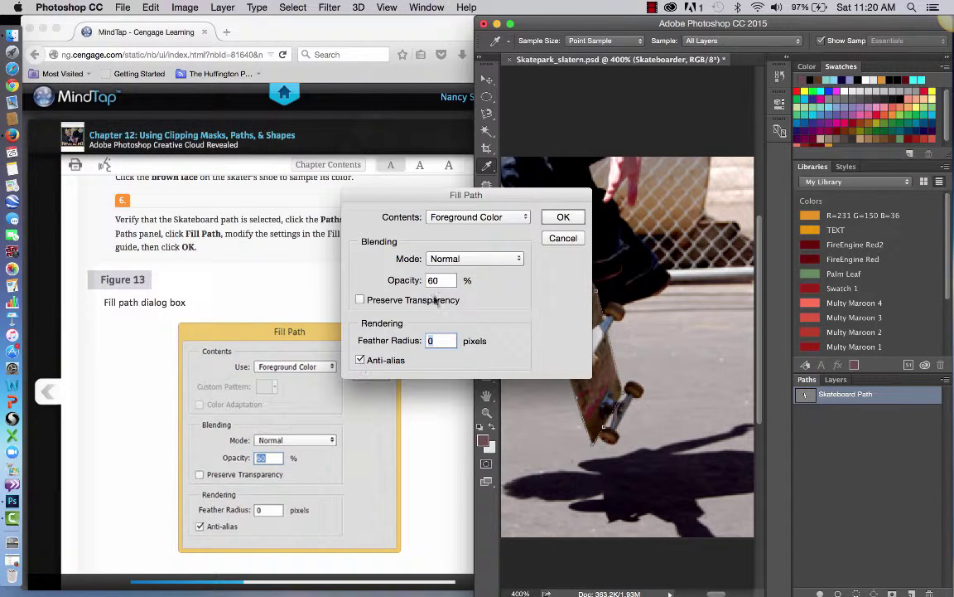
pyautogui.click(556, 218)
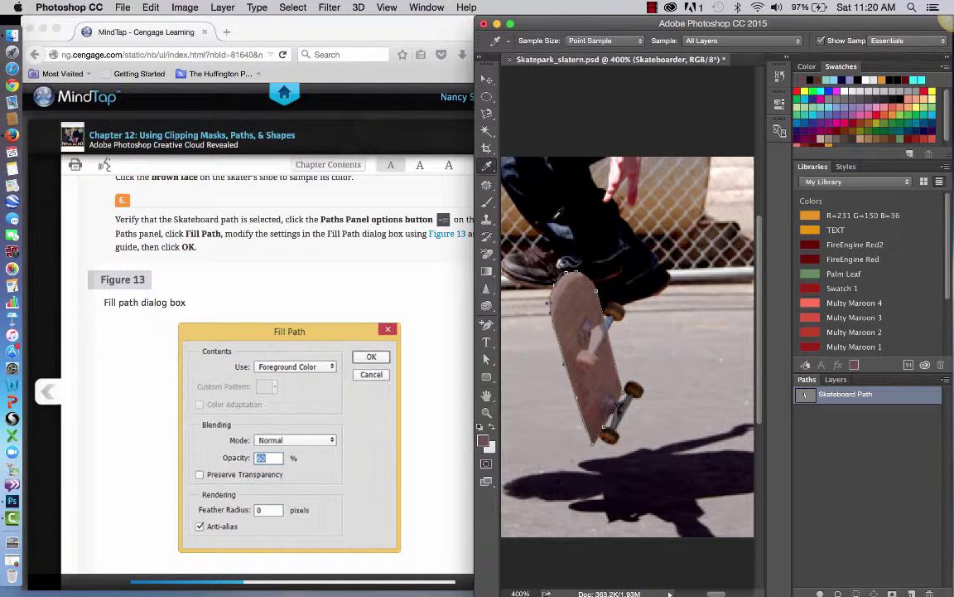
# - Check the Skateboarder layer against the tip, activate the Move tool, and deselect the Skateboard Path
pyautogui.scroll(-5, 422, 439)
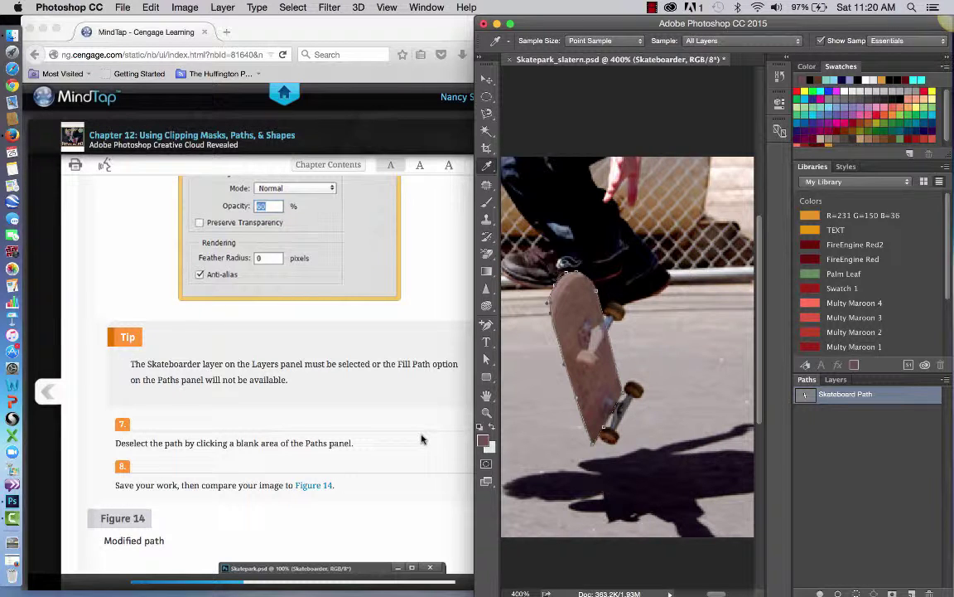
pyautogui.click(835, 381)
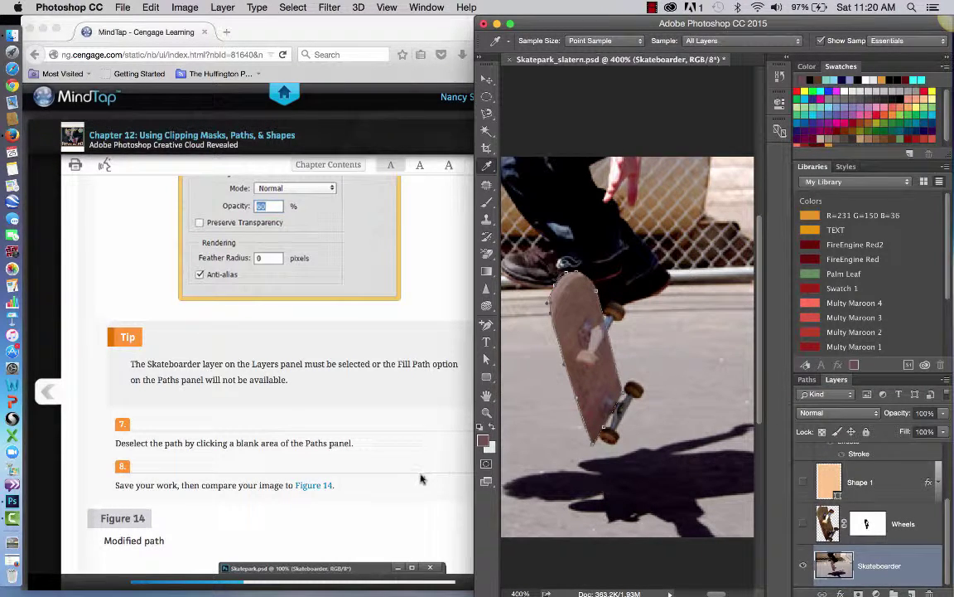
pyautogui.scroll(-1, 421, 479)
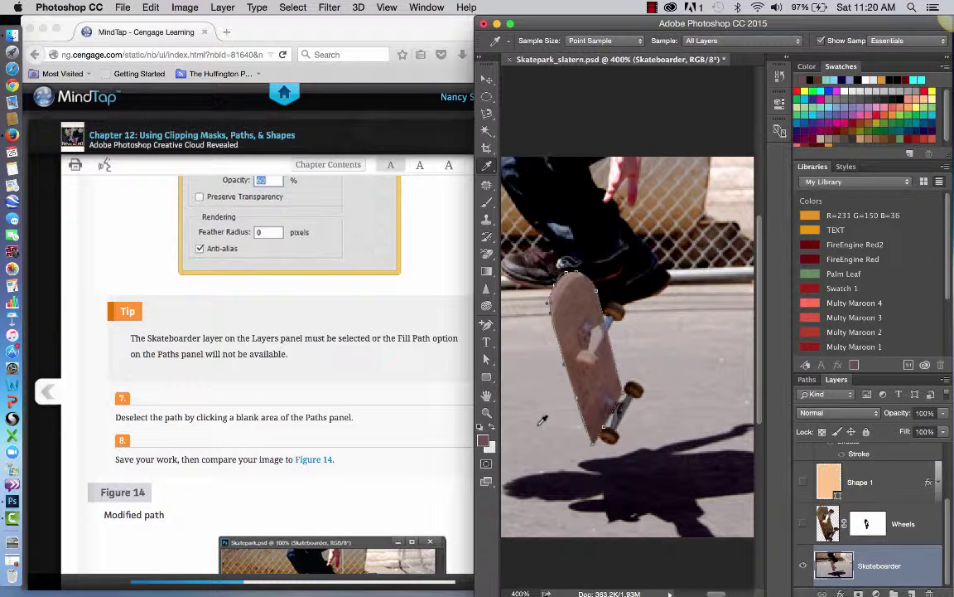
pyautogui.press('v')
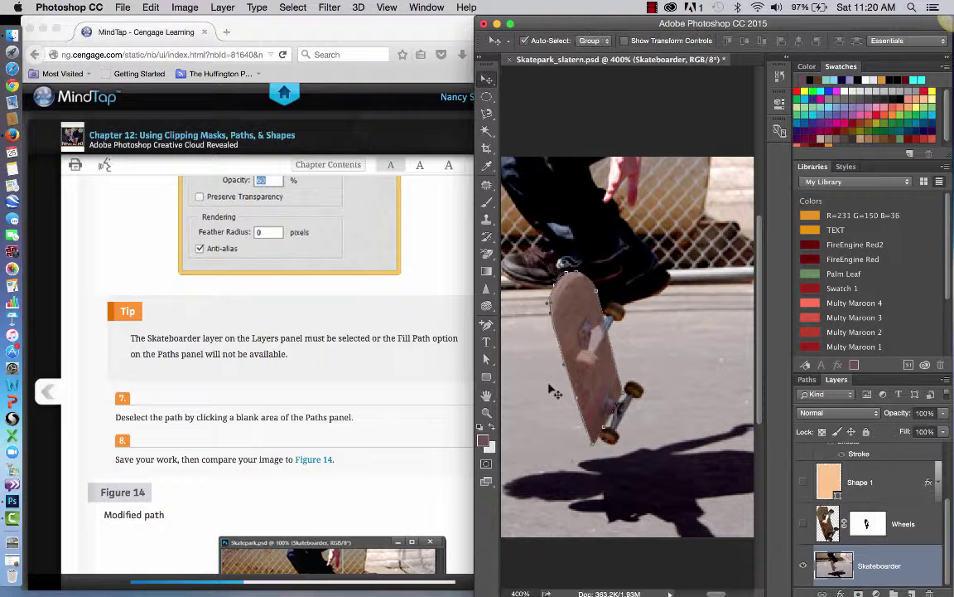
pyautogui.click(808, 380)
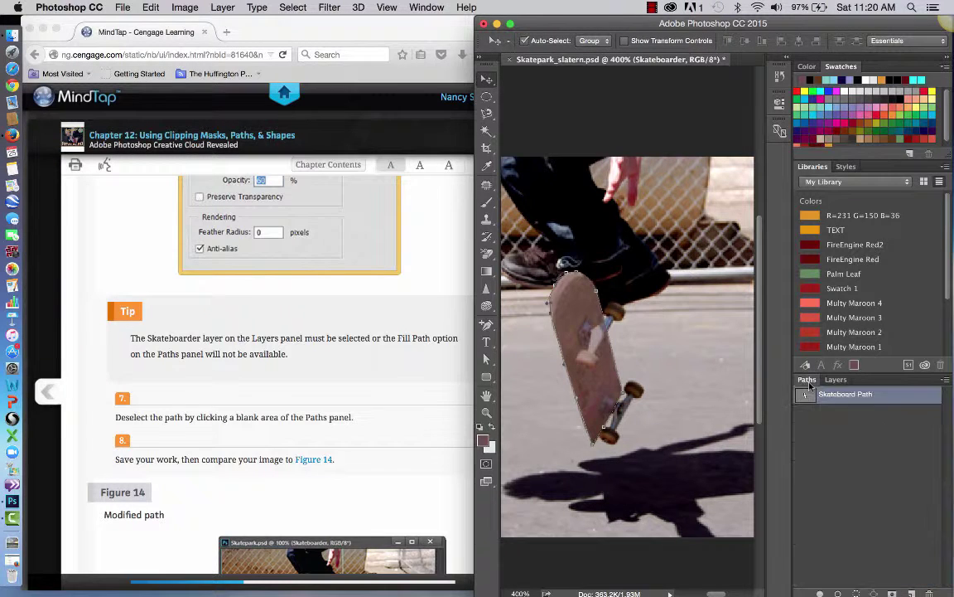
pyautogui.click(862, 464)
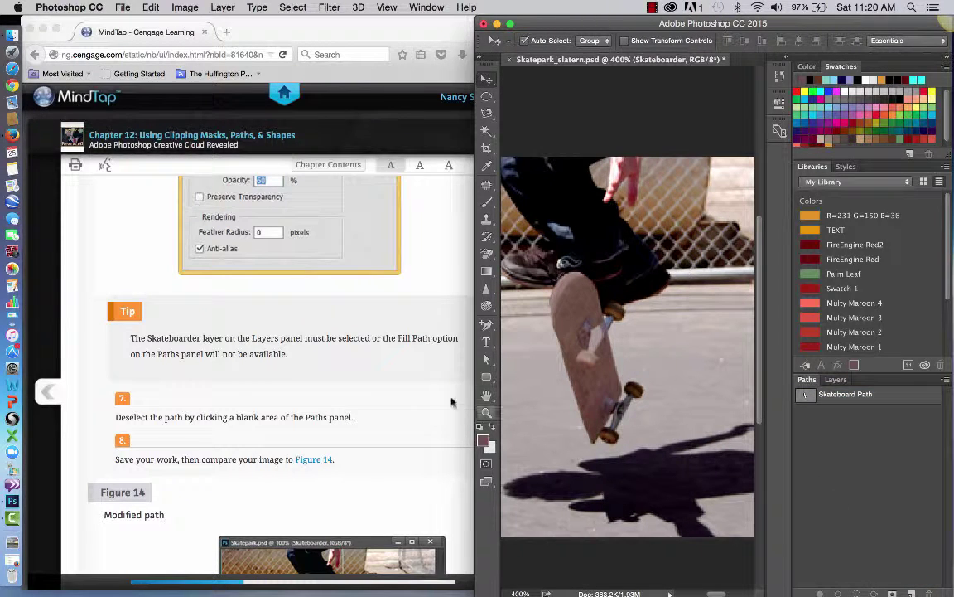
# - Save the Skatepark_slatern.psd document and compare the filled skateboard with Figure 14 in the MindTap instructions
pyautogui.scroll(-4, 437, 415)
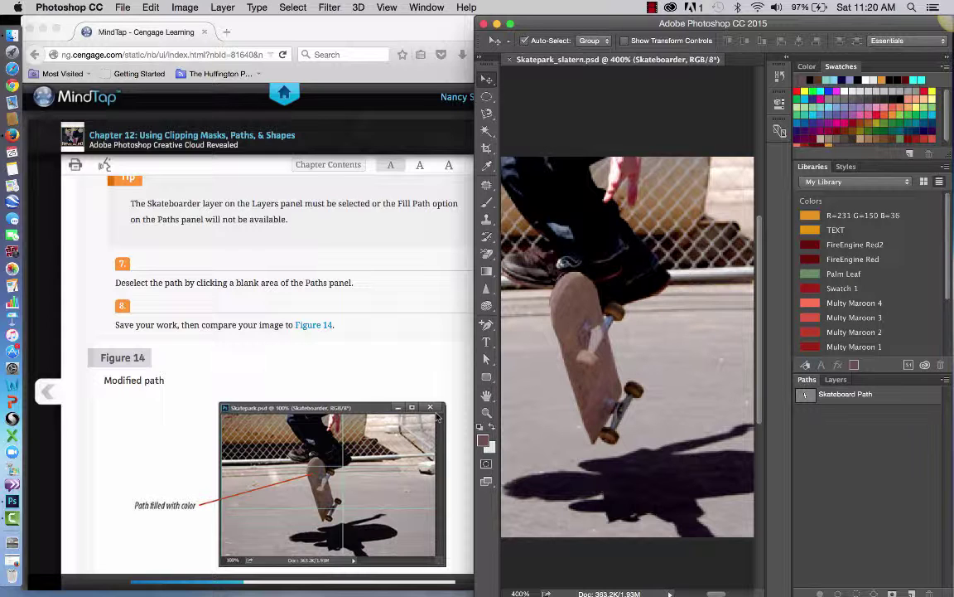
pyautogui.scroll(-5, 352, 340)
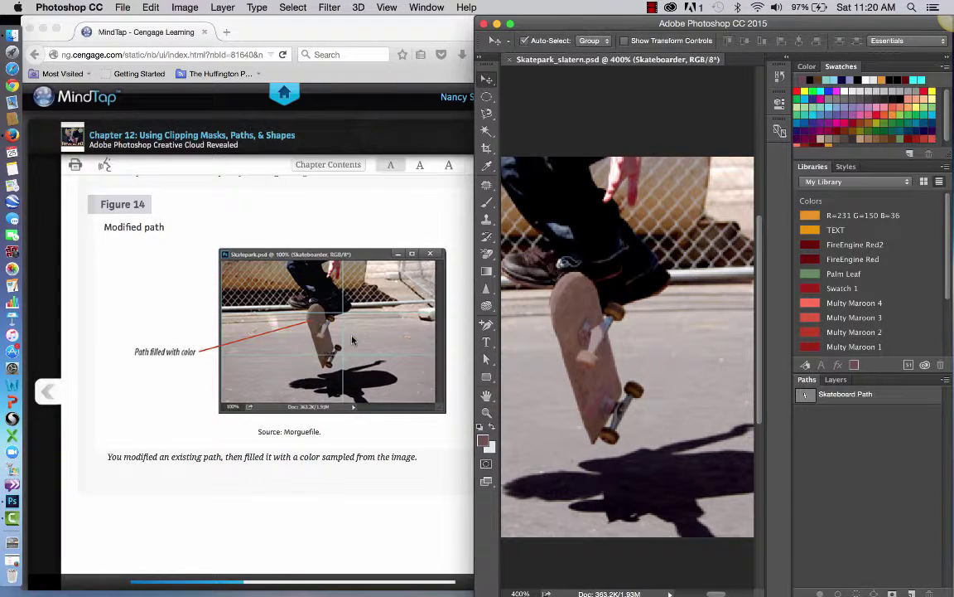